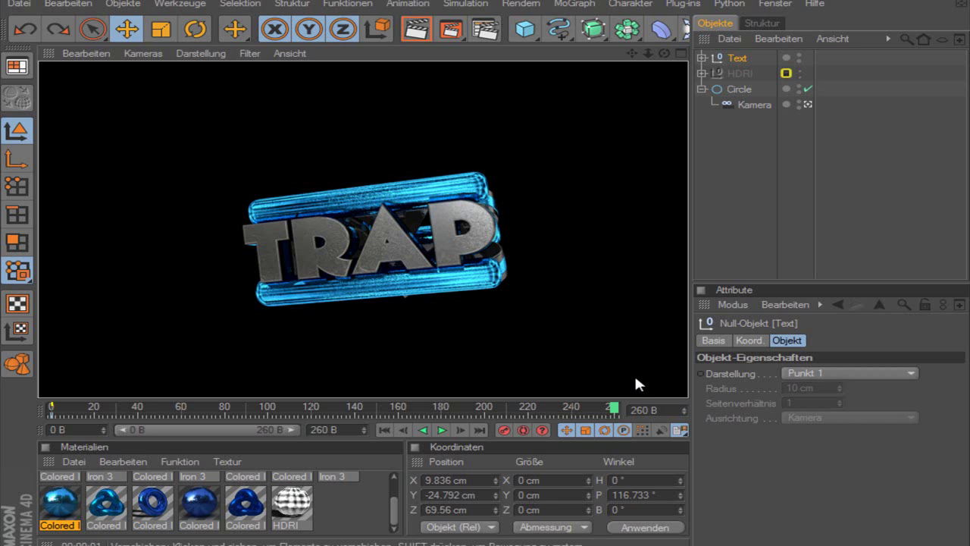
Scrub the timeline back so the viewport leaves the render preview for the editor view.
{"action": "mouse_move", "coordinate": [614, 409]}
{"action": "left_mouse_down"}
{"action": "mouse_move", "coordinate": [20, 411]}
{"action": "mouse_move", "coordinate": [136, 413]}
{"action": "mouse_move", "coordinate": [171, 429]}
{"action": "mouse_move", "coordinate": [269, 436]}
{"action": "mouse_move", "coordinate": [282, 426]}
{"action": "left_mouse_up"}
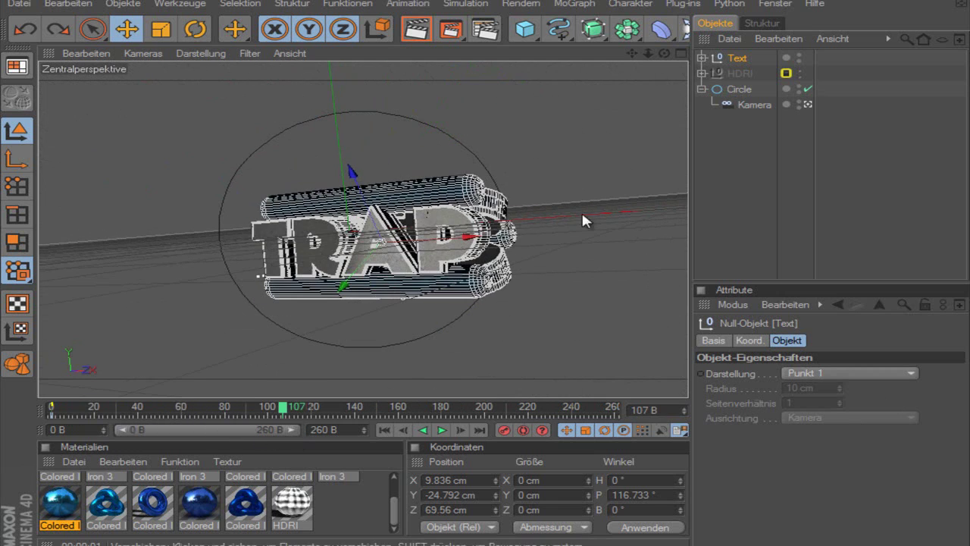
At frame 260, pitch the Text null to about 333°, record the keyframe, and preview it.
{"action": "left_click", "coordinate": [733, 61]}
{"action": "left_click_drag", "start_coordinate": [289, 413], "coordinate": [614, 410]}
{"action": "key", "text": "r"}
{"action": "mouse_move", "coordinate": [382, 232]}
{"action": "left_mouse_down"}
{"action": "mouse_move", "coordinate": [361, 237]}
{"action": "mouse_move", "coordinate": [358, 291]}
{"action": "left_mouse_up"}
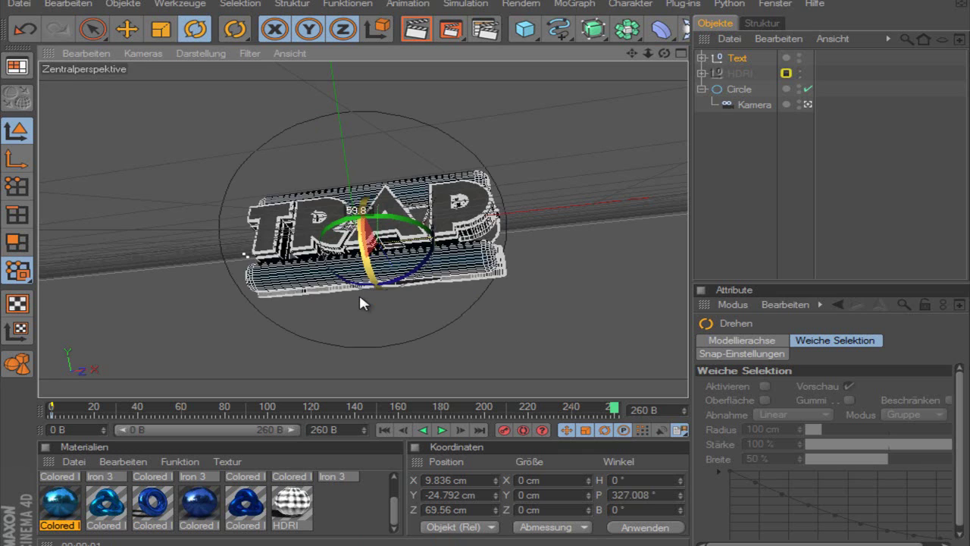
{"action": "left_click", "coordinate": [507, 432]}
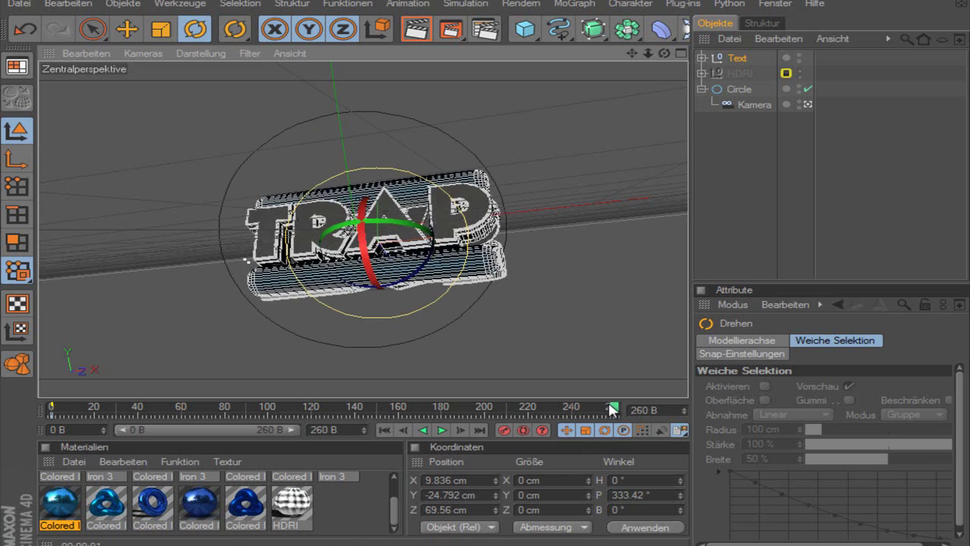
{"action": "mouse_move", "coordinate": [614, 409]}
{"action": "left_mouse_down"}
{"action": "mouse_move", "coordinate": [44, 411]}
{"action": "mouse_move", "coordinate": [276, 445]}
{"action": "mouse_move", "coordinate": [629, 460]}
{"action": "left_mouse_up"}
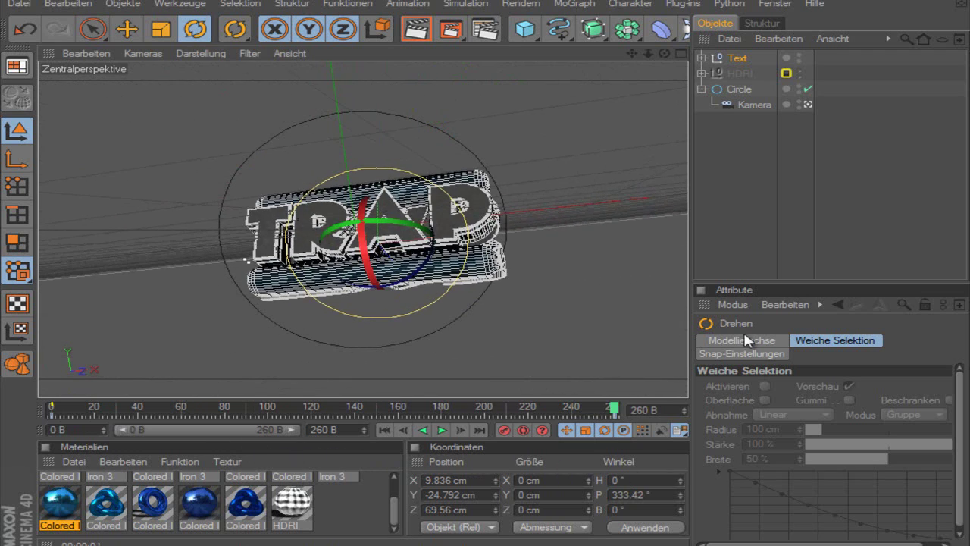
Expand the Text group and delete its three Zylinder cylinders.
{"action": "left_click", "coordinate": [742, 224]}
{"action": "left_click", "coordinate": [702, 58]}
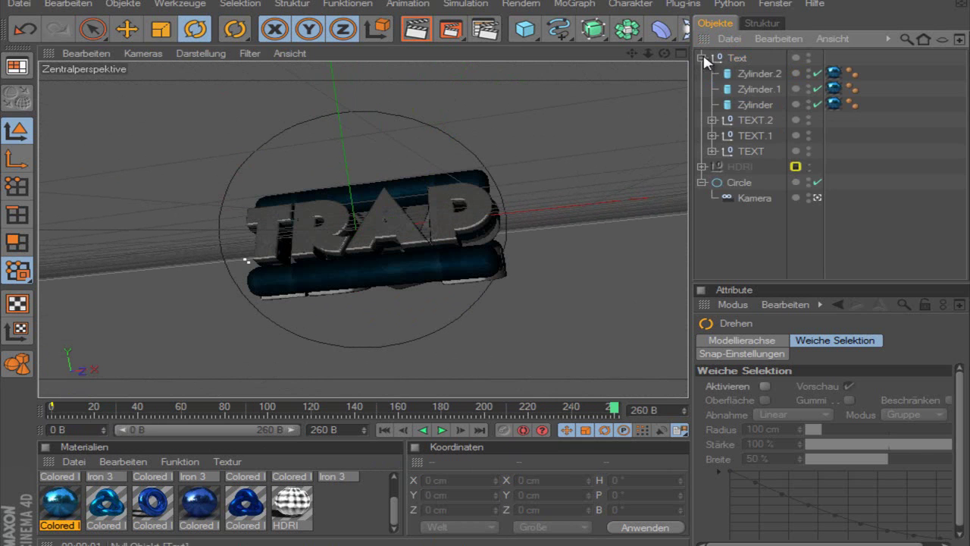
{"action": "left_click", "coordinate": [754, 73]}
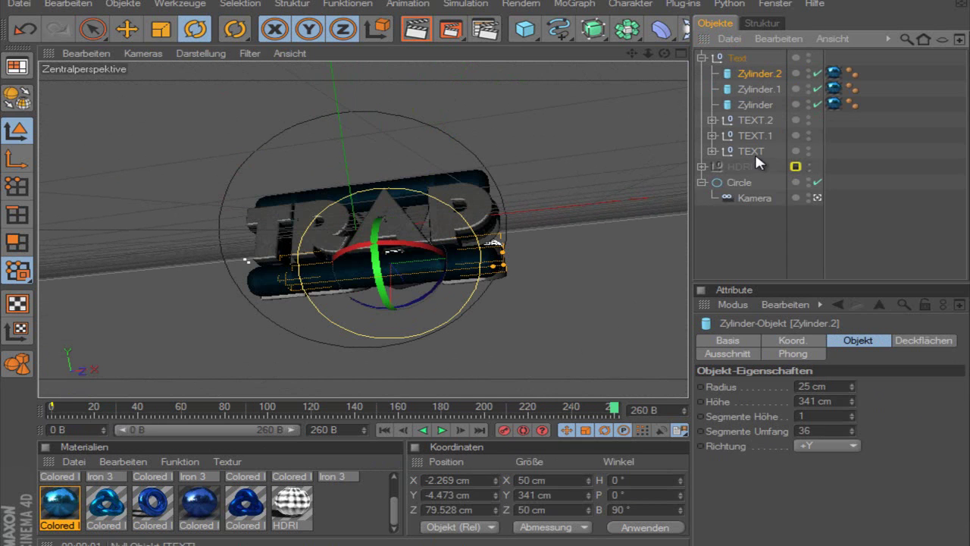
{"action": "left_click", "coordinate": [757, 104], "text": "shift"}
{"action": "key", "text": "Delete"}
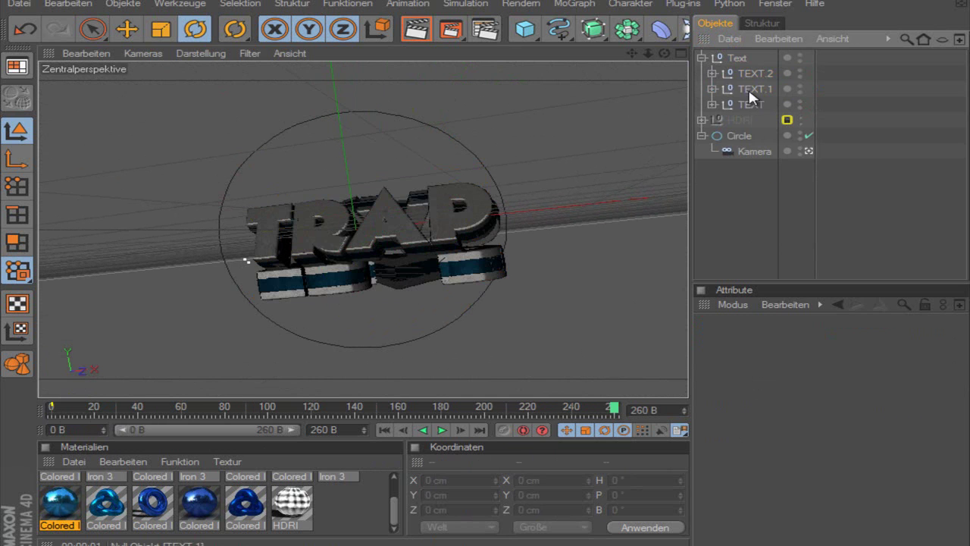
Delete TEXT.1 and TEXT.2, then pick up the remaining TEXT to duplicate it.
{"action": "left_click", "coordinate": [751, 88]}
{"action": "key", "text": "Delete"}
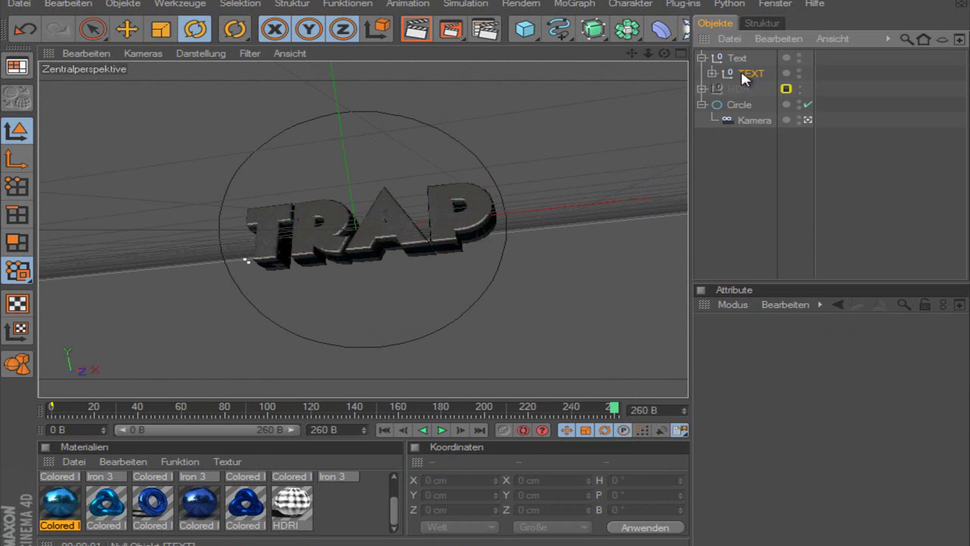
{"action": "left_click", "coordinate": [747, 73]}
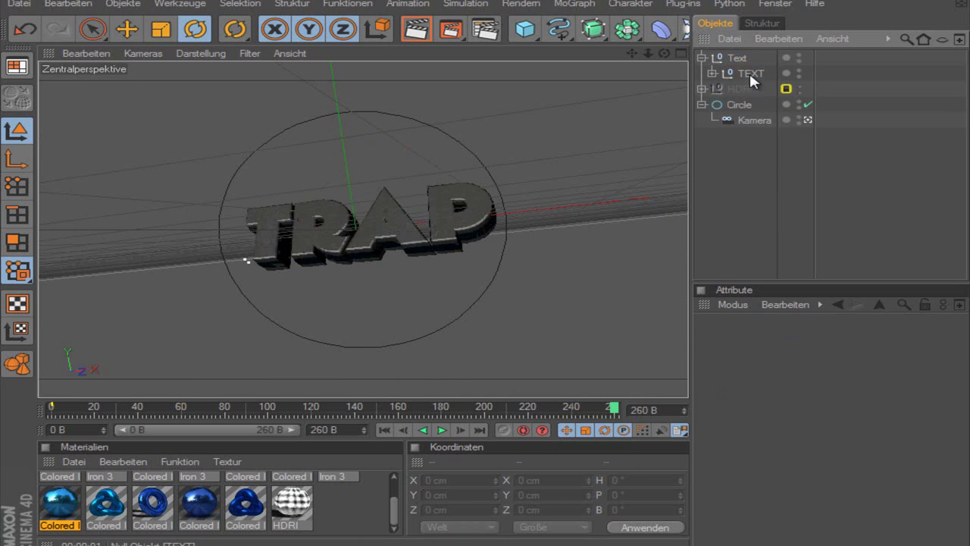
{"action": "left_click", "coordinate": [749, 70]}
{"action": "key", "text": "ctrl+v"}
Drop a duplicate TEXT into the Text group and set its pitch to -120°.
{"action": "left_click_drag", "start_coordinate": [749, 59], "coordinate": [748, 86]}
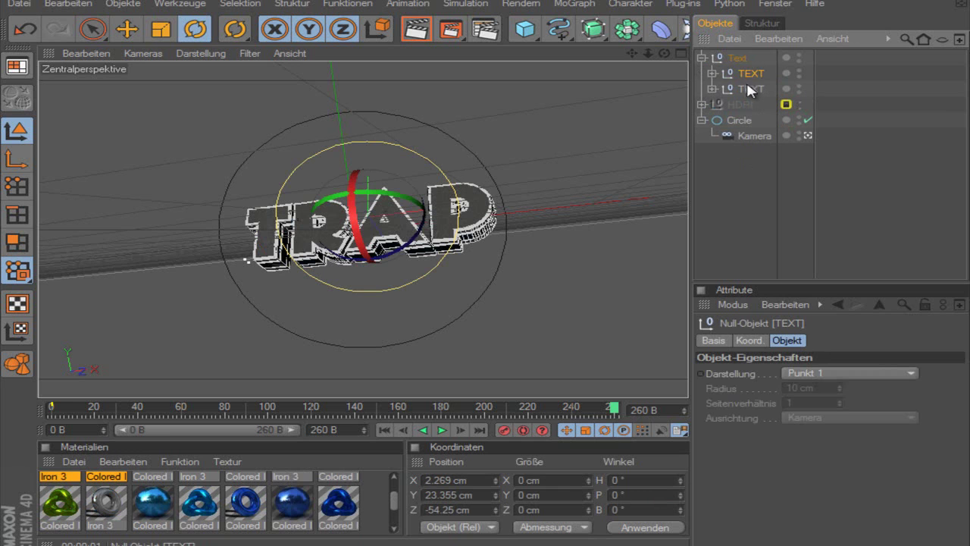
{"action": "left_click", "coordinate": [633, 493]}
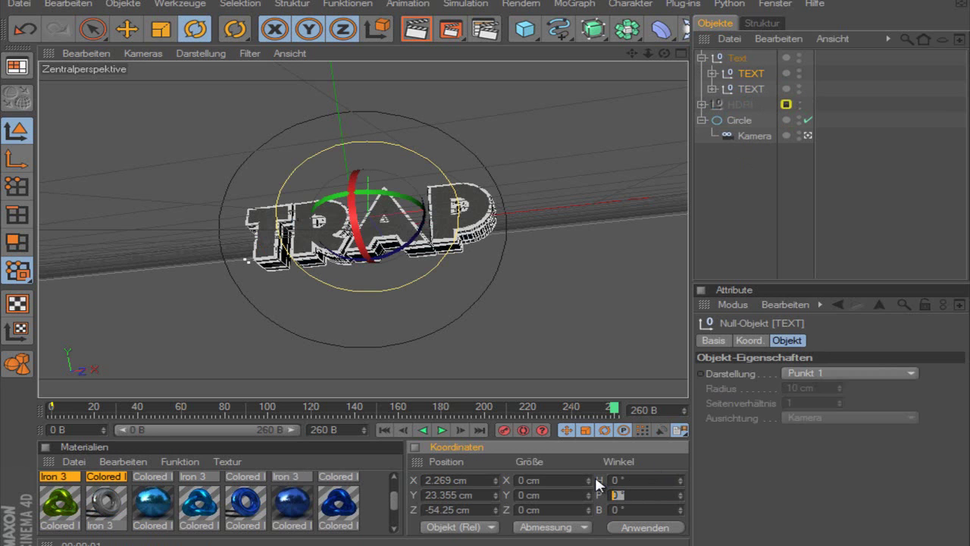
{"action": "type", "text": "-"}
{"action": "type", "text": "120"}
{"action": "key", "text": "Return"}
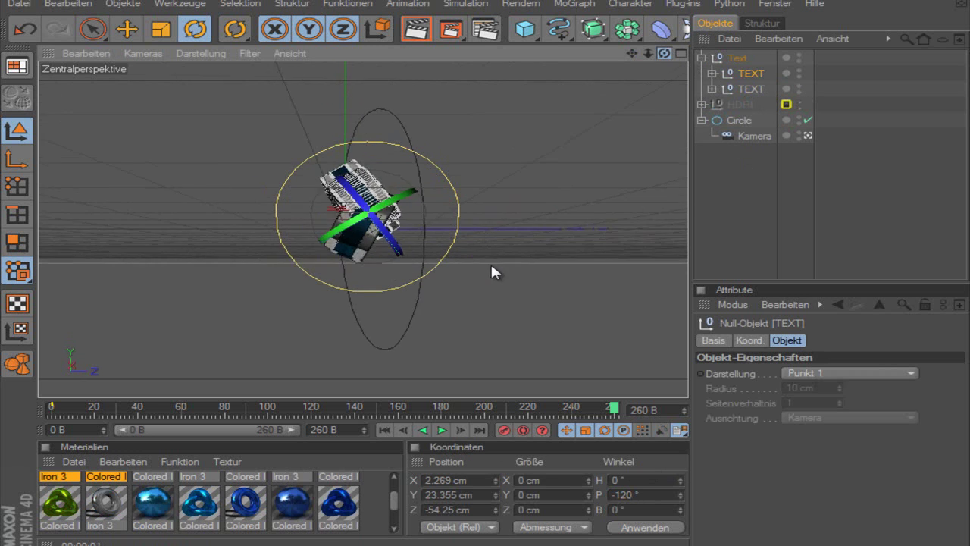
Slide the tilted copy along its axis until it meets the first copy at an angle.
{"action": "left_click_drag", "start_coordinate": [668, 47], "coordinate": [490, 261]}
{"action": "left_click", "coordinate": [121, 30]}
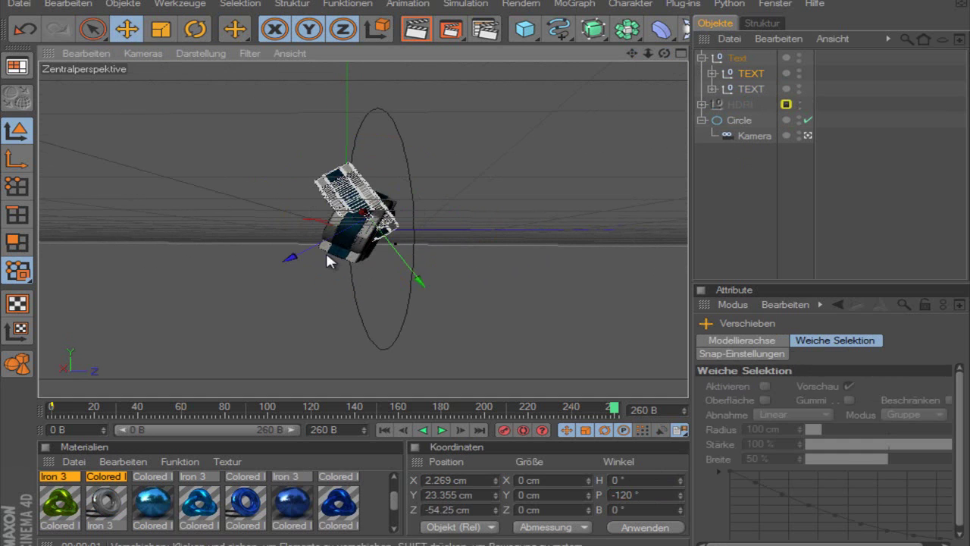
{"action": "left_click_drag", "start_coordinate": [325, 250], "coordinate": [493, 285]}
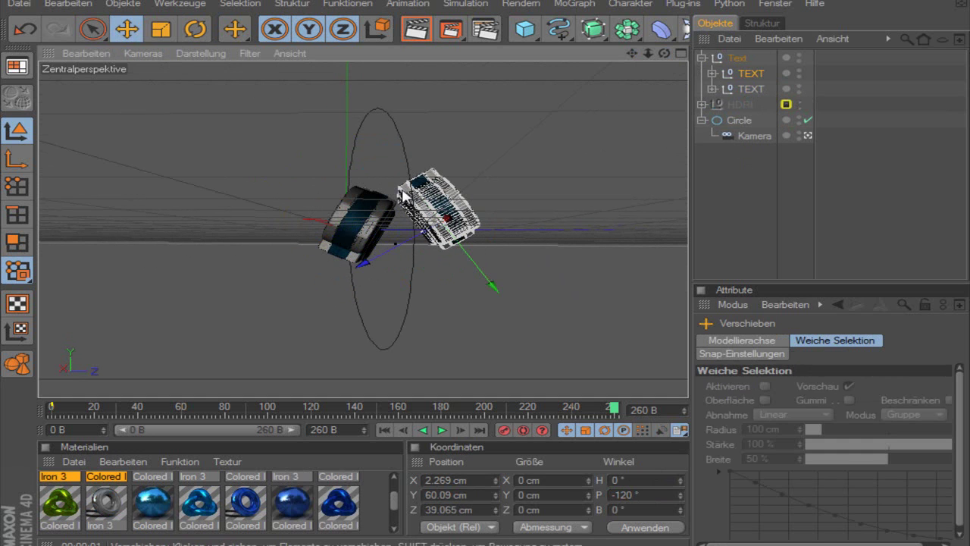
{"action": "scroll", "coordinate": [409, 235], "scroll_direction": "up", "scroll_amount": 5}
{"action": "scroll", "coordinate": [423, 211], "scroll_direction": "up", "scroll_amount": 5}
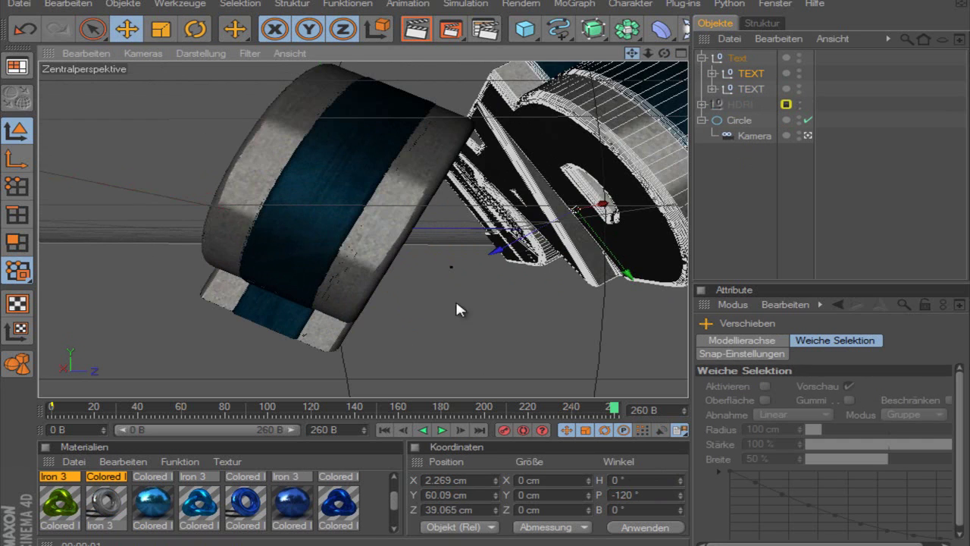
{"action": "mouse_move", "coordinate": [457, 303]}
{"action": "left_mouse_down", "text": "alt"}
{"action": "mouse_move", "coordinate": [470, 329]}
{"action": "mouse_move", "coordinate": [490, 268]}
{"action": "mouse_move", "coordinate": [523, 310]}
{"action": "left_mouse_up", "text": "alt"}
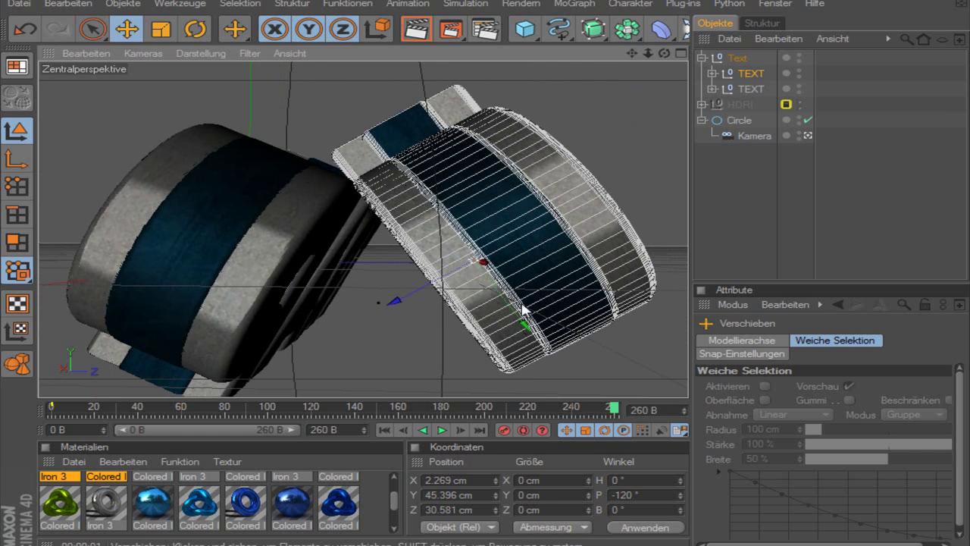
{"action": "mouse_move", "coordinate": [491, 275]}
{"action": "left_mouse_down"}
{"action": "mouse_move", "coordinate": [492, 325]}
{"action": "mouse_move", "coordinate": [559, 353]}
{"action": "mouse_move", "coordinate": [479, 348]}
{"action": "left_mouse_up"}
{"action": "left_click_drag", "start_coordinate": [435, 316], "coordinate": [498, 278]}
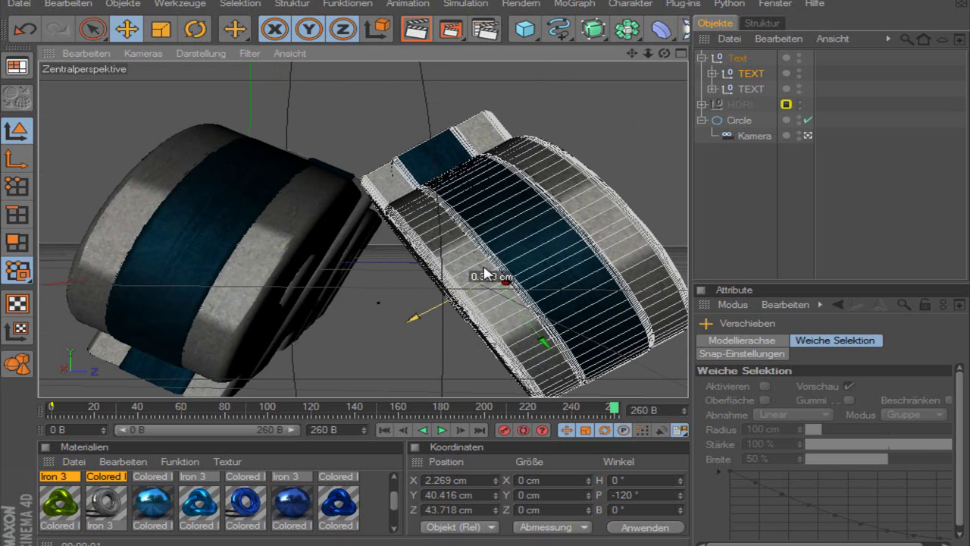
Copy and paste the tilted TEXT, giving the new copy a -240° pitch.
{"action": "left_click", "coordinate": [751, 70]}
{"action": "key", "text": "ctrl+c"}
{"action": "key", "text": "ctrl+v"}
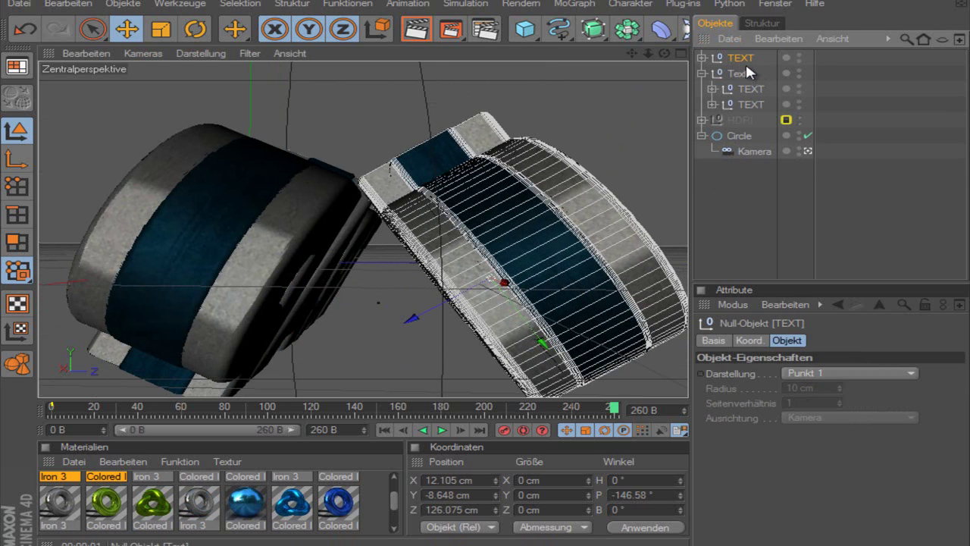
{"action": "left_click", "coordinate": [644, 493]}
{"action": "type", "text": "-240"}
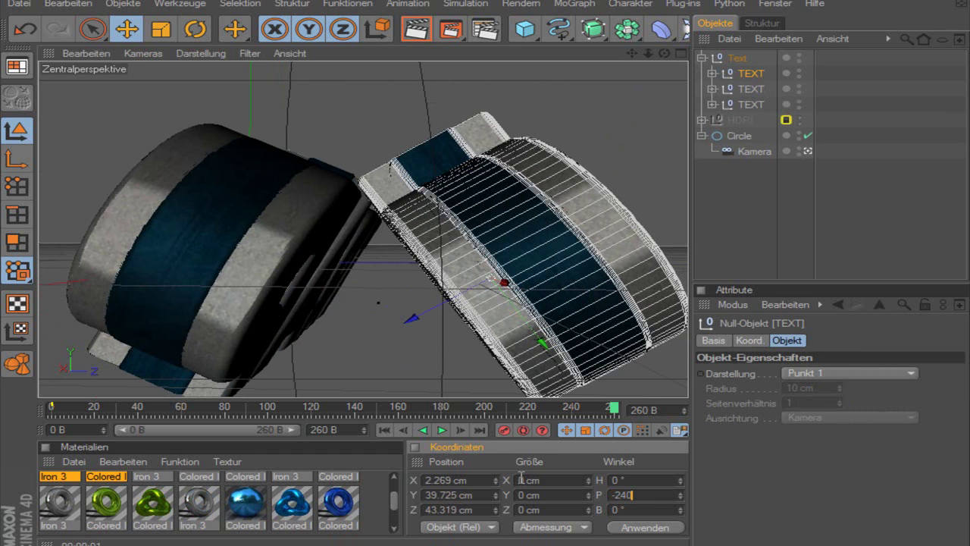
{"action": "key", "text": "Return"}
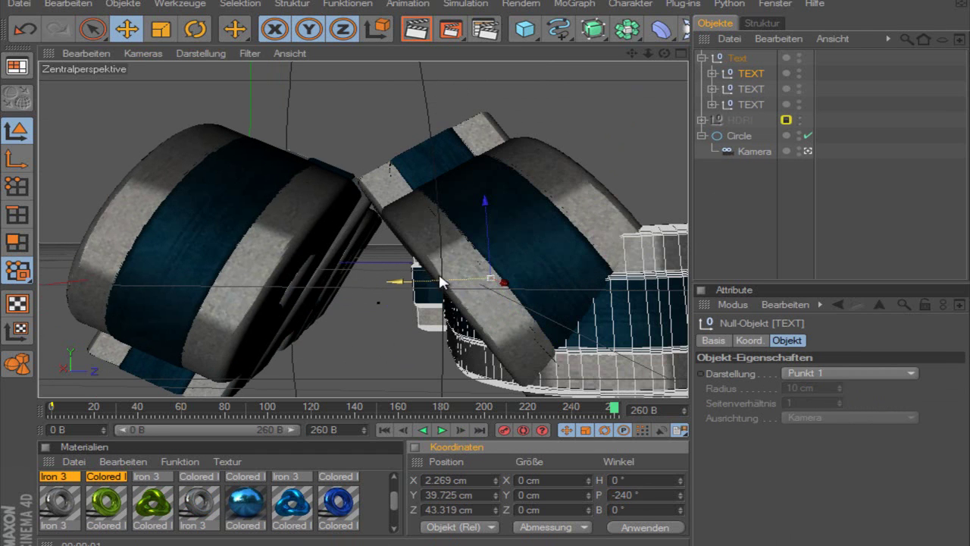
Slide the third copy into place to close the prism, then scrub to preview it.
{"action": "mouse_move", "coordinate": [445, 283]}
{"action": "left_mouse_down"}
{"action": "mouse_move", "coordinate": [486, 278]}
{"action": "mouse_move", "coordinate": [354, 212]}
{"action": "left_mouse_up"}
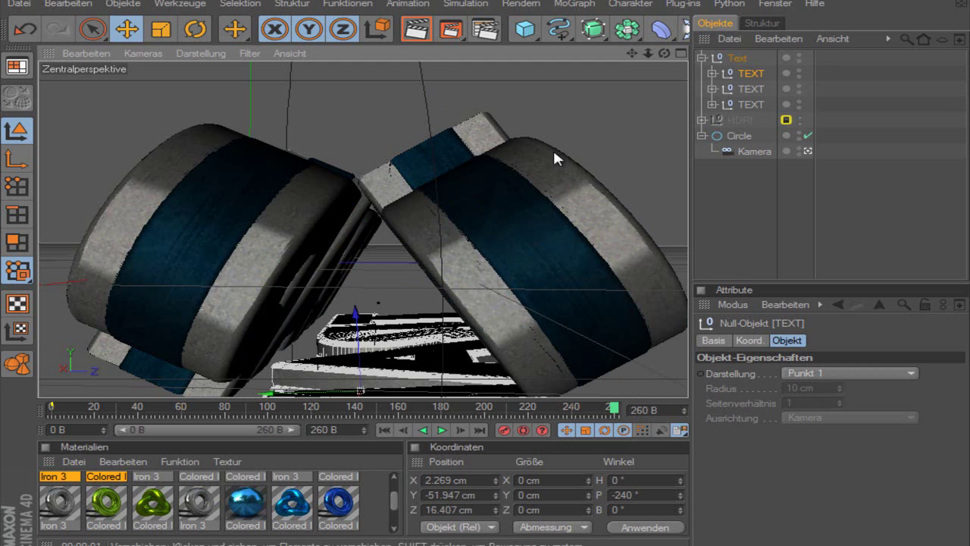
{"action": "mouse_move", "coordinate": [629, 59]}
{"action": "left_mouse_down"}
{"action": "mouse_move", "coordinate": [494, 173]}
{"action": "mouse_move", "coordinate": [482, 339]}
{"action": "left_mouse_up"}
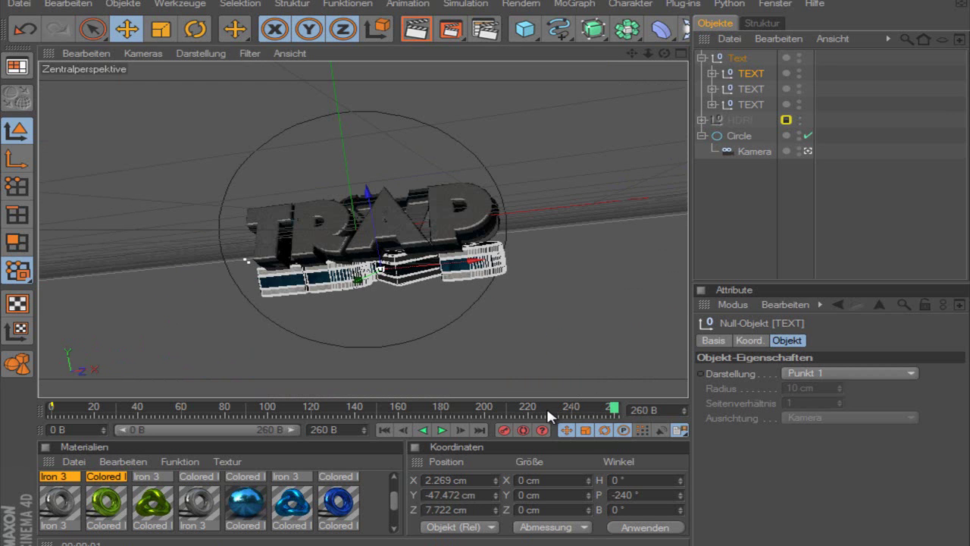
{"action": "mouse_move", "coordinate": [546, 406]}
{"action": "left_mouse_down"}
{"action": "mouse_move", "coordinate": [13, 413]}
{"action": "mouse_move", "coordinate": [237, 443]}
{"action": "left_mouse_up"}
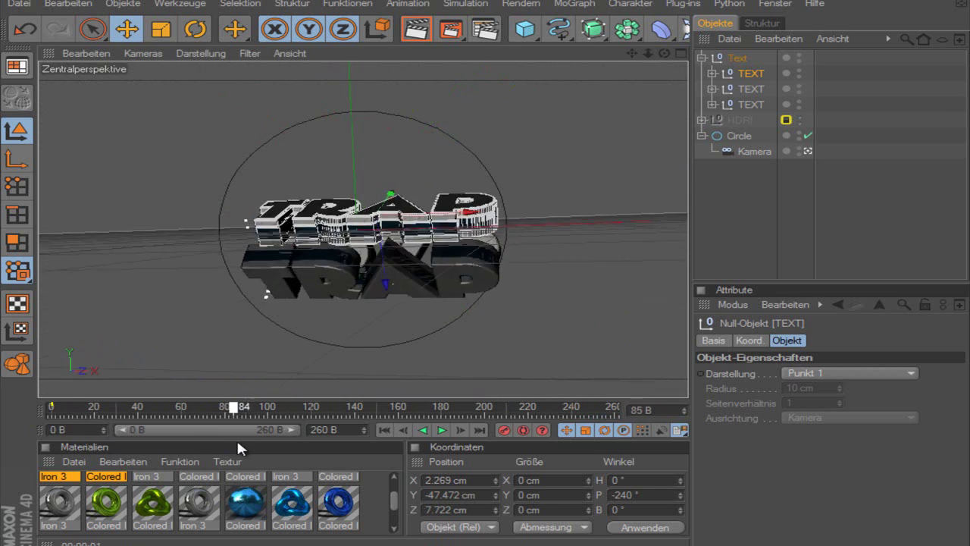
Scrub to frame 129, deselect the TEXT copy, and bring up the primitives flyout.
{"action": "left_click_drag", "start_coordinate": [237, 437], "coordinate": [328, 445]}
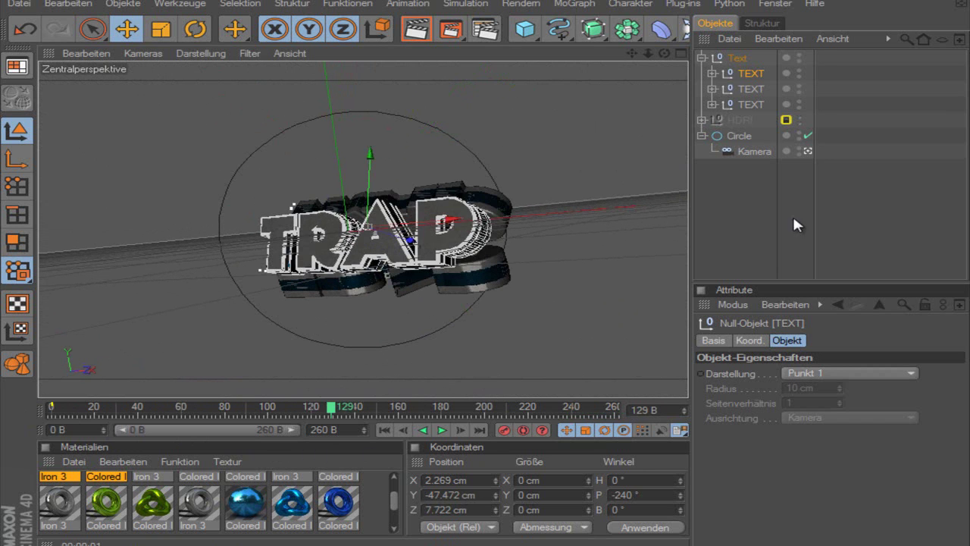
{"action": "left_click", "coordinate": [758, 199]}
{"action": "left_click", "coordinate": [525, 34]}
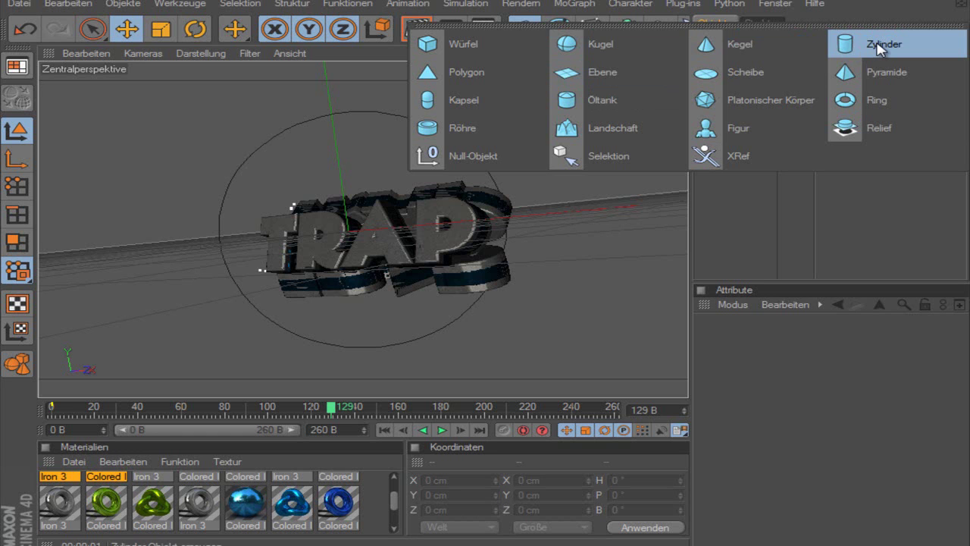
Add a Würfel cube and stretch its X size to 707 cm.
{"action": "left_click", "coordinate": [470, 46]}
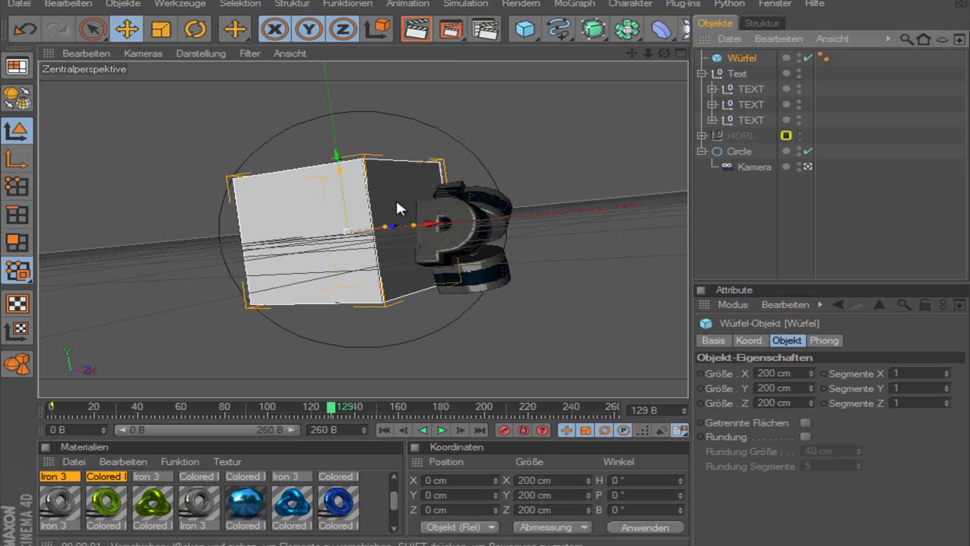
{"action": "left_click_drag", "start_coordinate": [809, 372], "coordinate": [814, 387]}
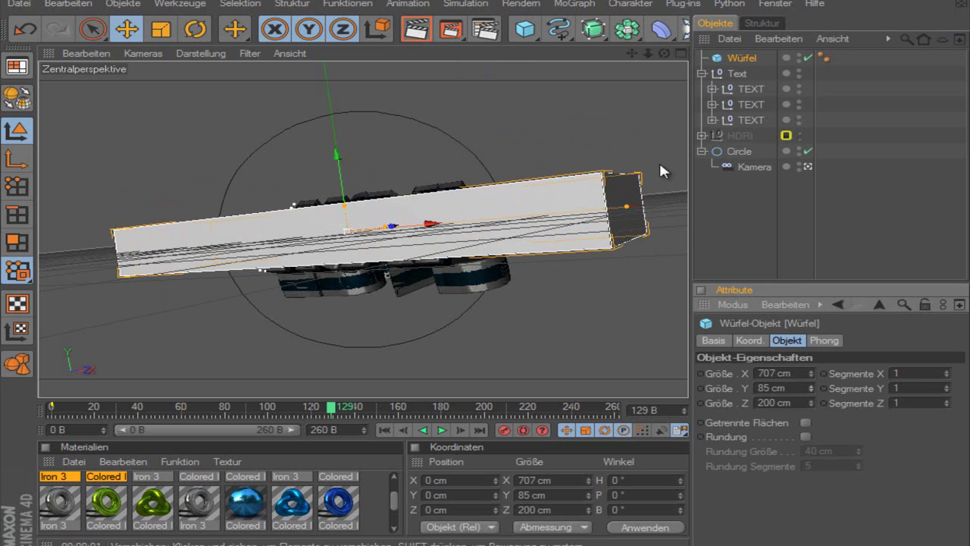
Delete the Würfel beam and bring up the primitives list again.
{"action": "key", "text": "Delete"}
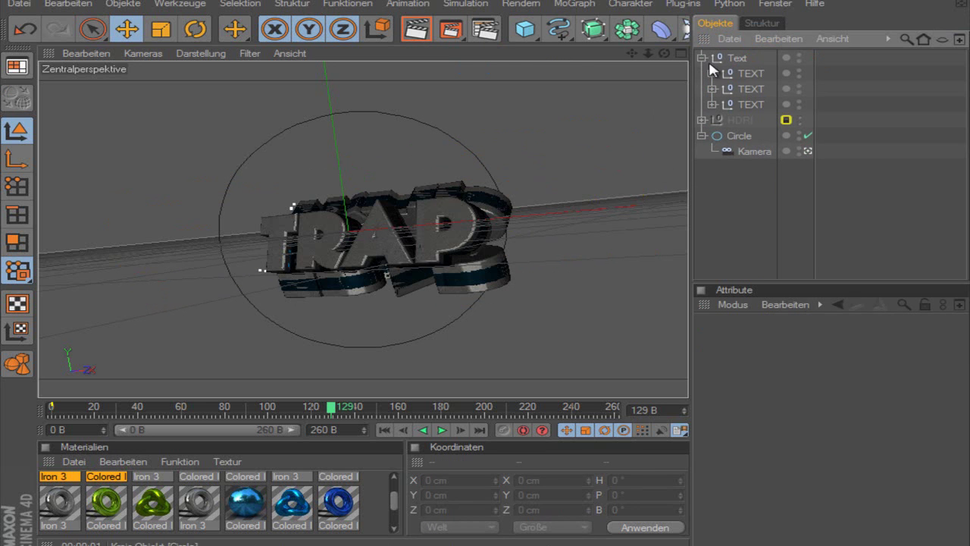
{"action": "left_click_drag", "start_coordinate": [529, 28], "coordinate": [894, 46]}
Create a Zylinder and round its caps with a 50 cm radius.
{"action": "left_click", "coordinate": [895, 46]}
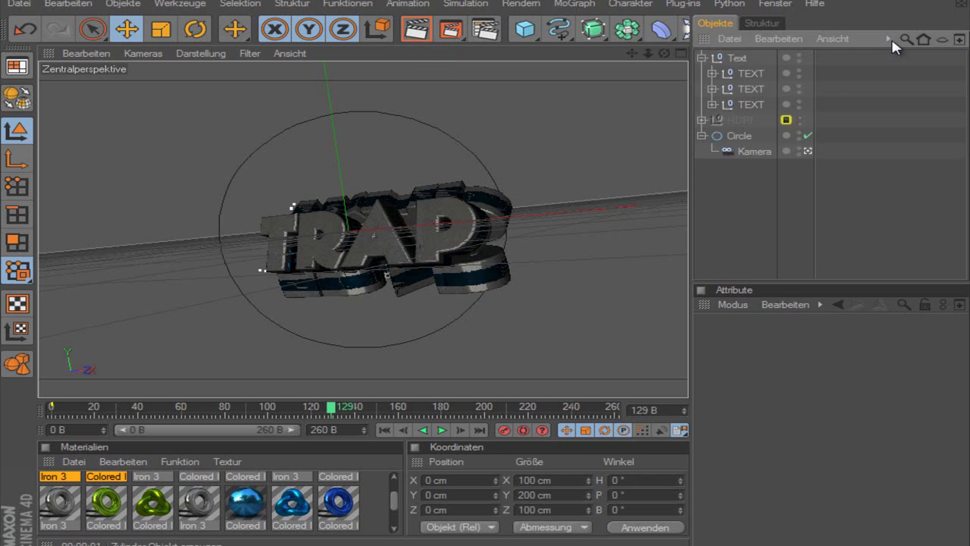
{"action": "left_click", "coordinate": [922, 345]}
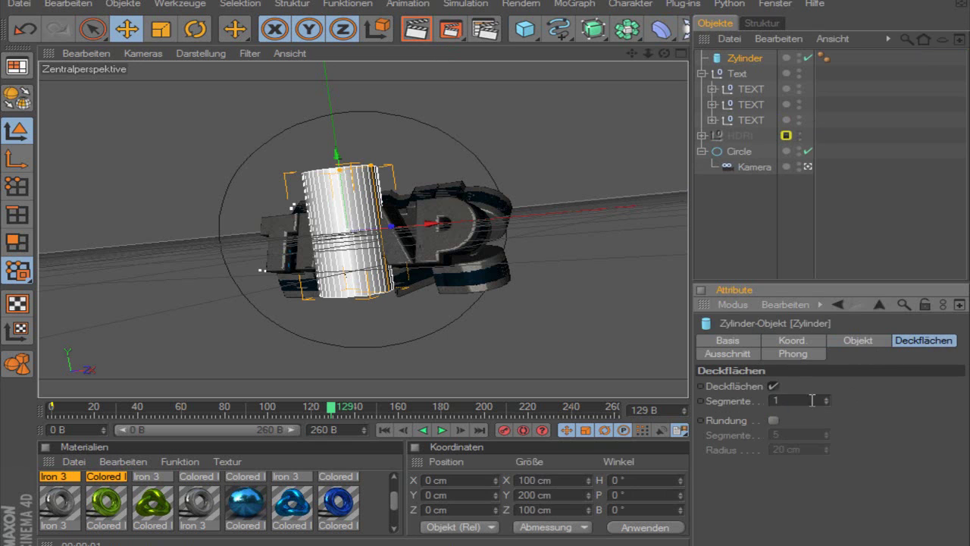
{"action": "left_click", "coordinate": [773, 420]}
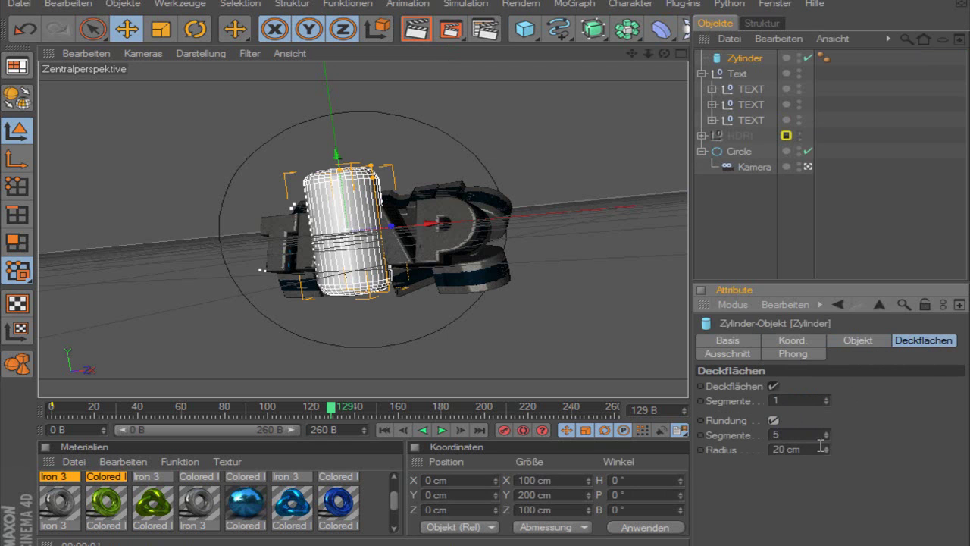
{"action": "left_click_drag", "start_coordinate": [828, 448], "coordinate": [793, 356]}
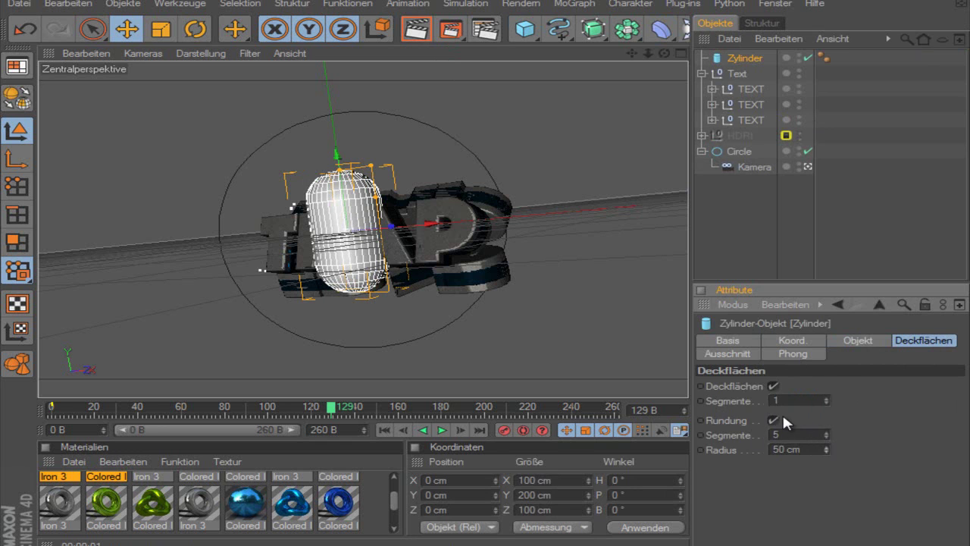
Set the cylinder height to 361 cm and begin entering a 90° bank rotation.
{"action": "left_click", "coordinate": [879, 341]}
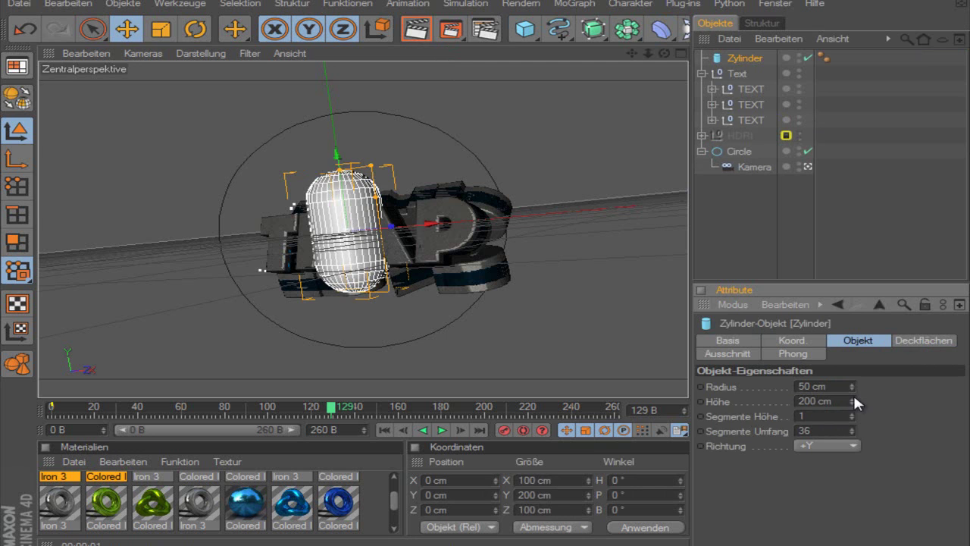
{"action": "left_click_drag", "start_coordinate": [853, 401], "coordinate": [854, 399]}
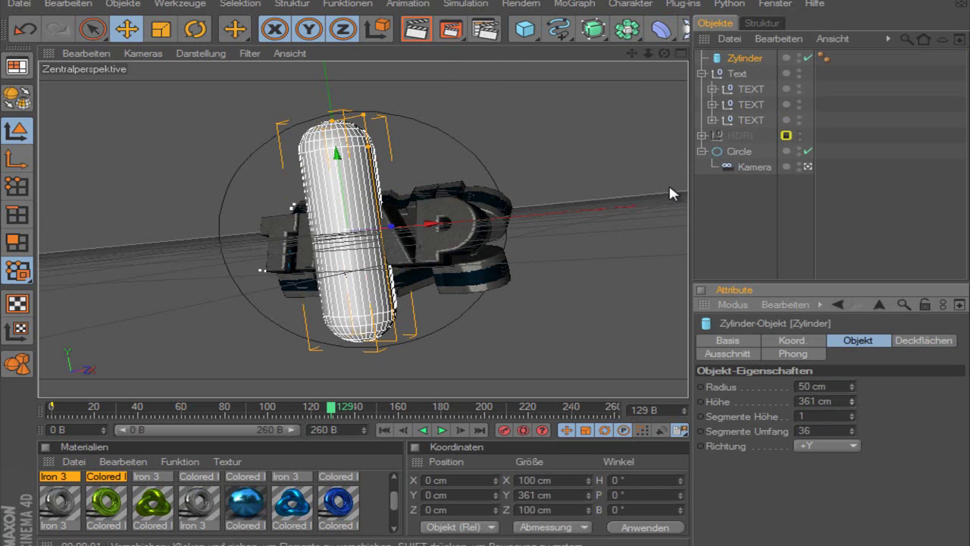
{"action": "left_click", "coordinate": [637, 509]}
{"action": "type", "text": "90"}
Confirm the 90° bank rotation and orbit to a slightly raised front view.
{"action": "key", "text": "Return"}
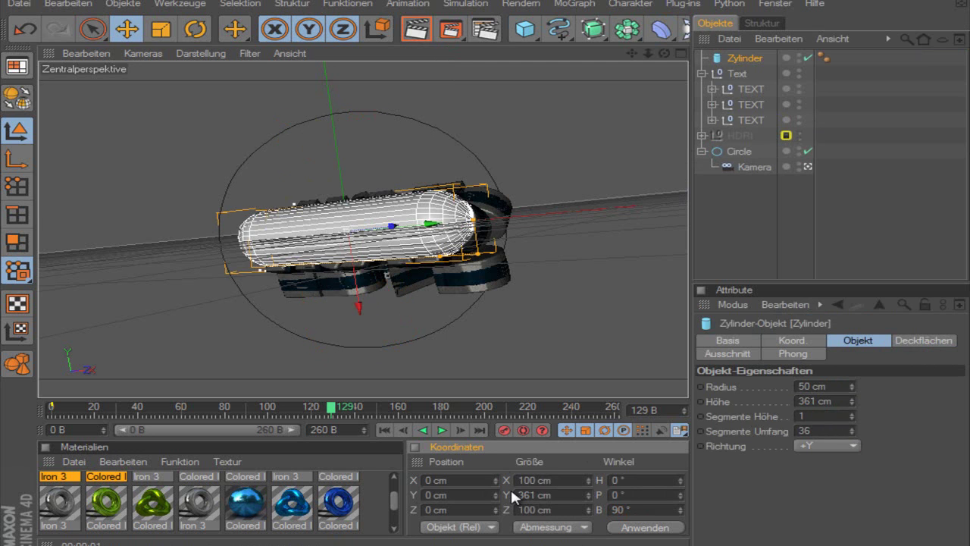
{"action": "left_click_drag", "start_coordinate": [664, 53], "coordinate": [485, 250]}
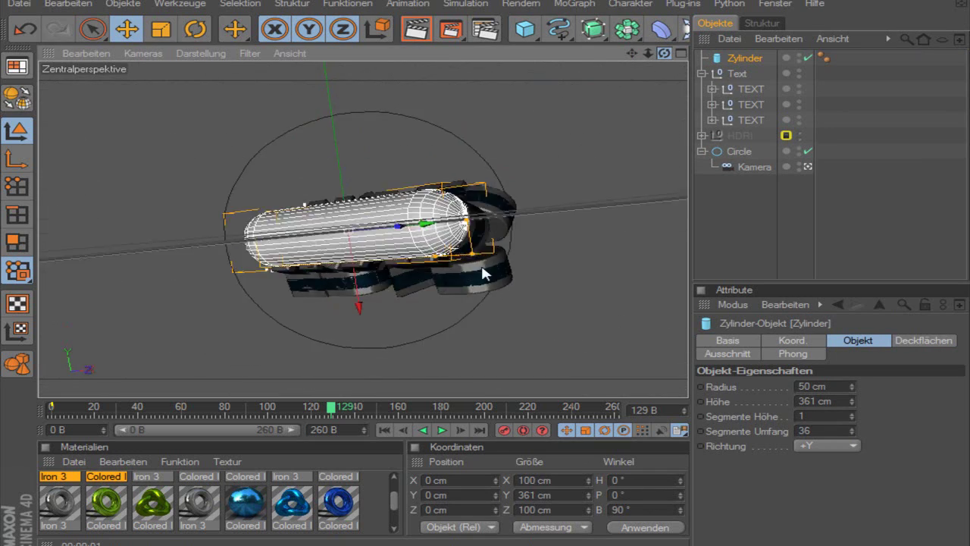
{"action": "mouse_move", "coordinate": [486, 256]}
{"action": "left_mouse_down"}
{"action": "mouse_move", "coordinate": [489, 270]}
{"action": "mouse_move", "coordinate": [497, 266]}
{"action": "left_mouse_up"}
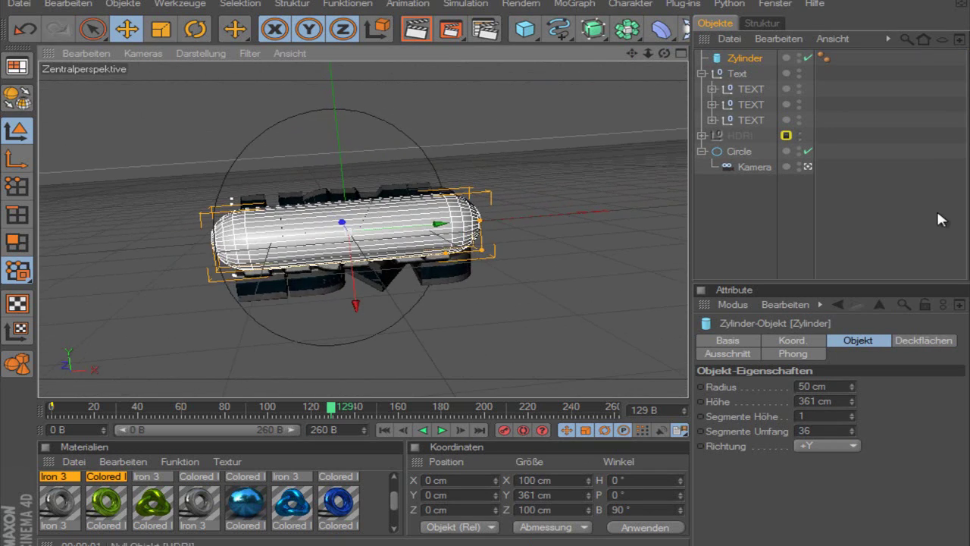
Shorten the capsule to 319 cm, nudge it along X, and set its radius to 30 cm.
{"action": "left_click_drag", "start_coordinate": [849, 399], "coordinate": [849, 397]}
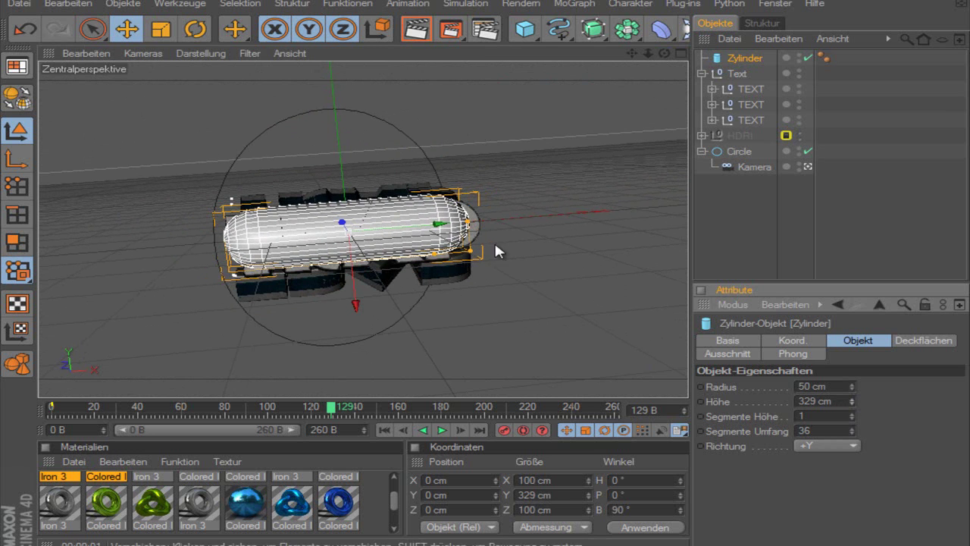
{"action": "left_click_drag", "start_coordinate": [486, 264], "coordinate": [494, 262]}
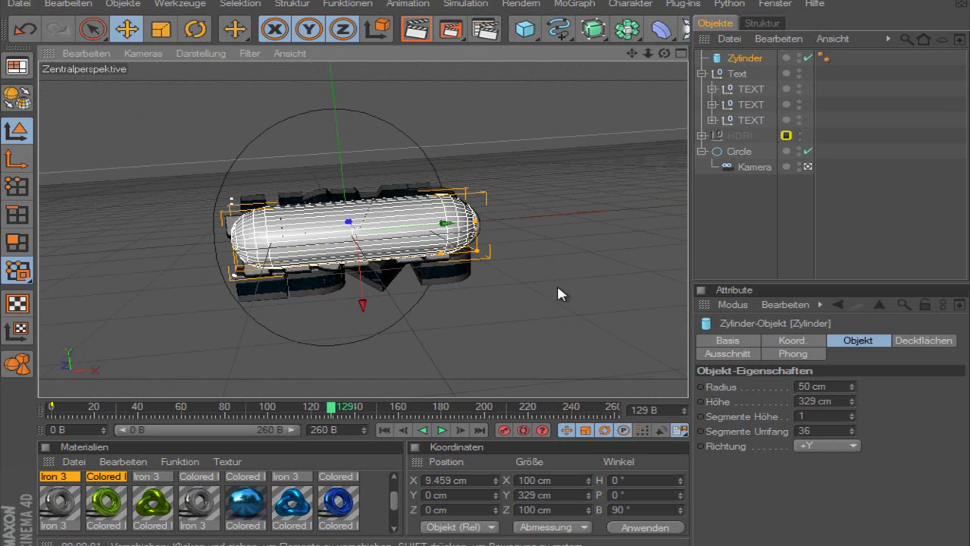
{"action": "left_click_drag", "start_coordinate": [853, 402], "coordinate": [854, 406]}
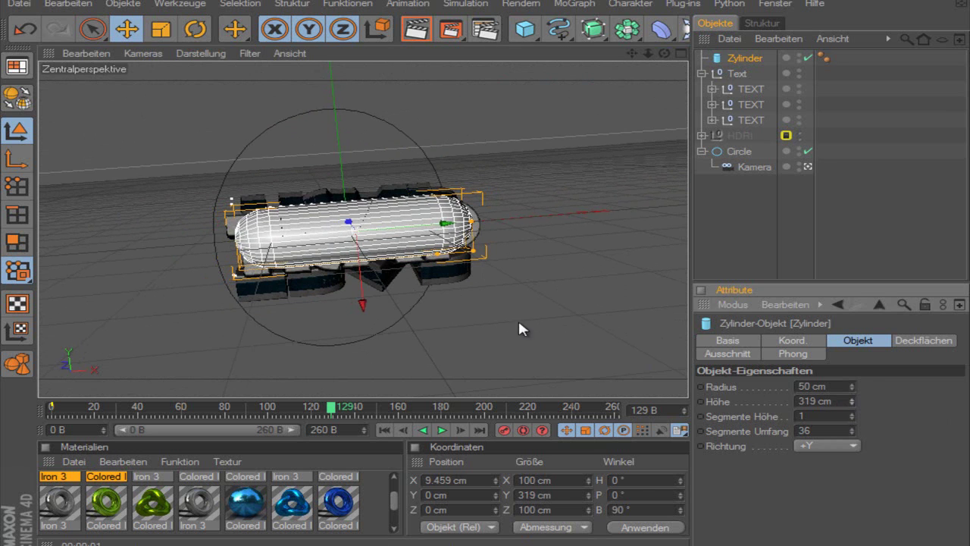
{"action": "left_click_drag", "start_coordinate": [483, 263], "coordinate": [481, 263]}
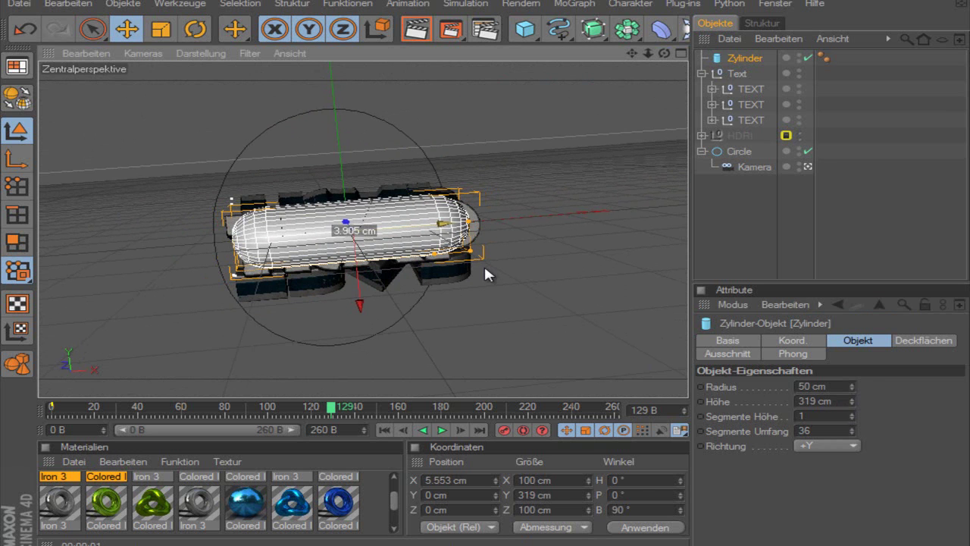
{"action": "left_click_drag", "start_coordinate": [853, 386], "coordinate": [853, 383]}
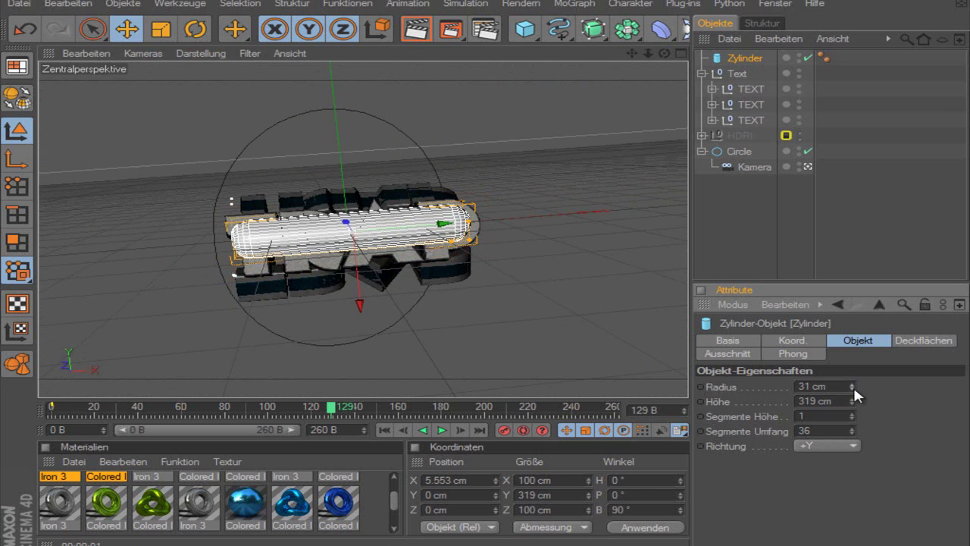
{"action": "left_click", "coordinate": [852, 384]}
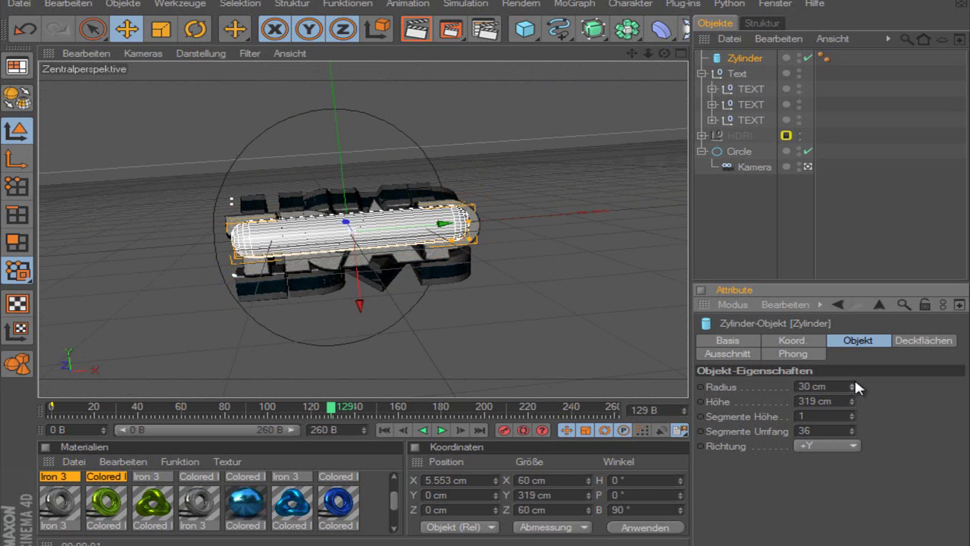
Move the capsule outward along Z and place a copy beside another prism face.
{"action": "left_click_drag", "start_coordinate": [667, 53], "coordinate": [533, 110]}
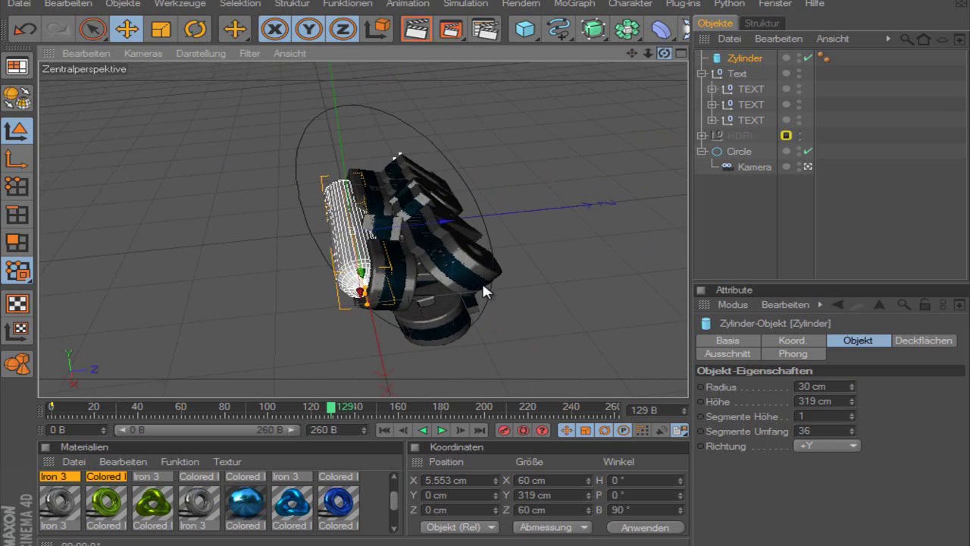
{"action": "left_click_drag", "start_coordinate": [441, 225], "coordinate": [485, 268]}
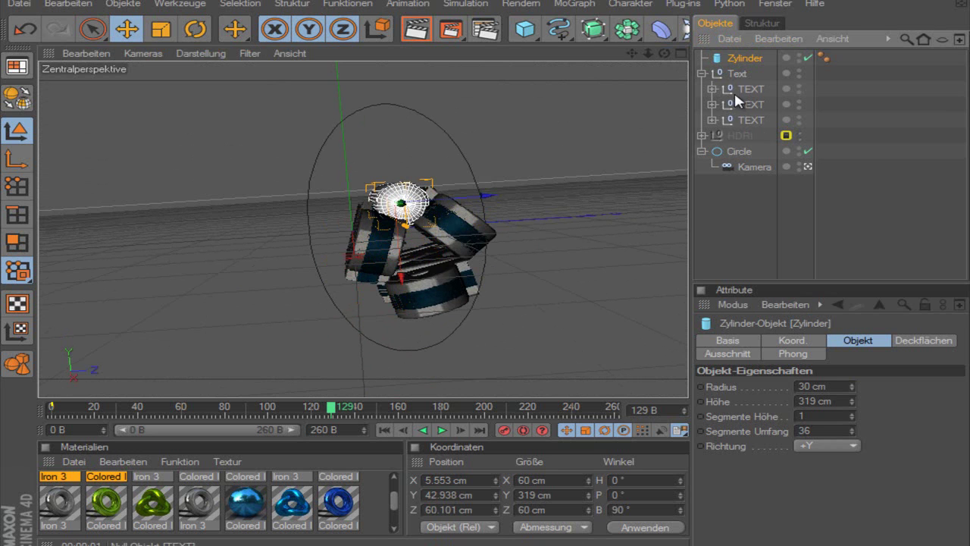
{"action": "key", "text": "ctrl+c"}
{"action": "key", "text": "ctrl+v"}
{"action": "mouse_move", "coordinate": [481, 276]}
{"action": "left_mouse_down"}
{"action": "mouse_move", "coordinate": [485, 267]}
{"action": "mouse_move", "coordinate": [467, 269]}
{"action": "mouse_move", "coordinate": [482, 271]}
{"action": "mouse_move", "coordinate": [440, 288]}
{"action": "mouse_move", "coordinate": [449, 284]}
{"action": "left_mouse_up"}
Position a third capsule copy and apply the Colored Iron material to Zylinder.2 and Zylinder.1.
{"action": "key", "text": "ctrl+v"}
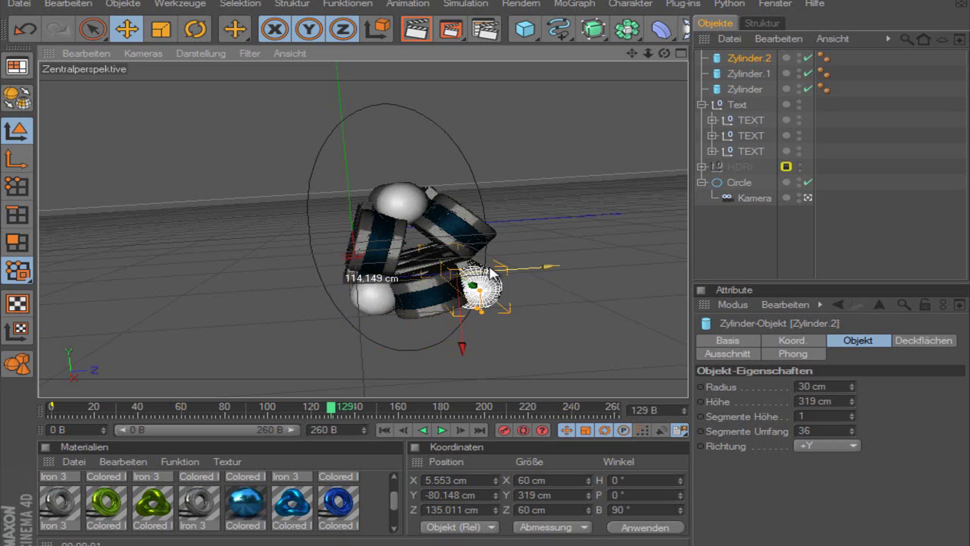
{"action": "left_click_drag", "start_coordinate": [470, 340], "coordinate": [470, 321]}
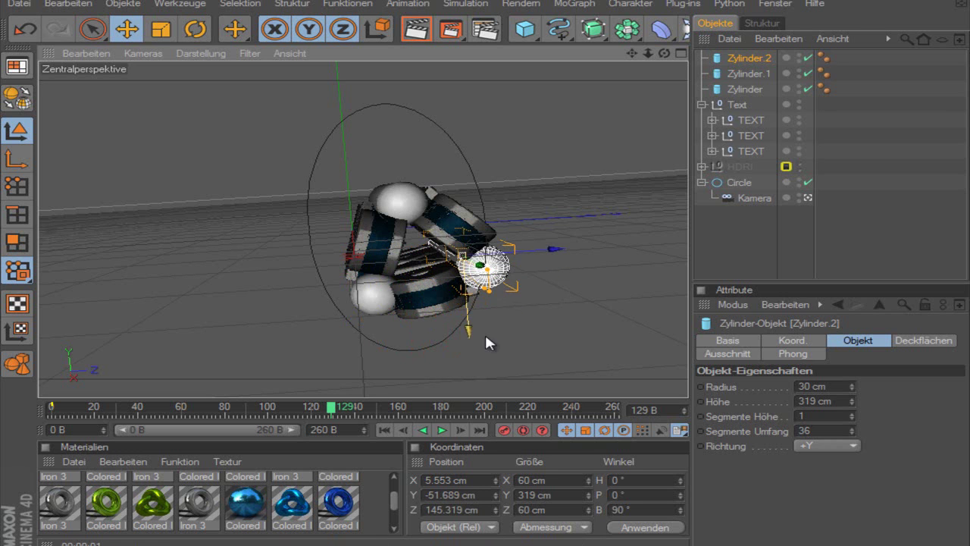
{"action": "left_click_drag", "start_coordinate": [556, 249], "coordinate": [482, 271]}
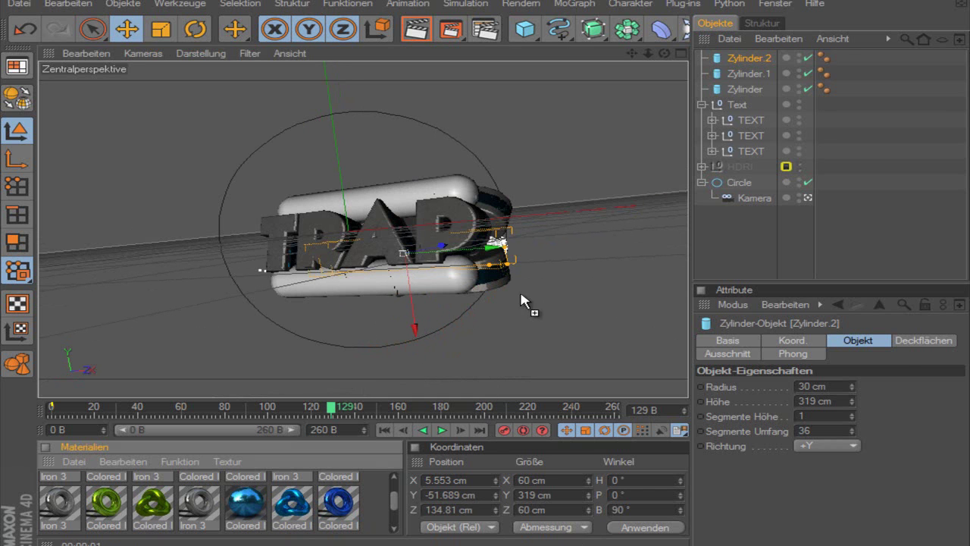
{"action": "mouse_move", "coordinate": [522, 301]}
{"action": "left_mouse_down"}
{"action": "mouse_move", "coordinate": [834, 59]}
{"action": "mouse_move", "coordinate": [843, 89]}
{"action": "left_mouse_up"}
Copy the blue texture tag onto Zylinder and render a preview at the last frame.
{"action": "left_click", "coordinate": [642, 276]}
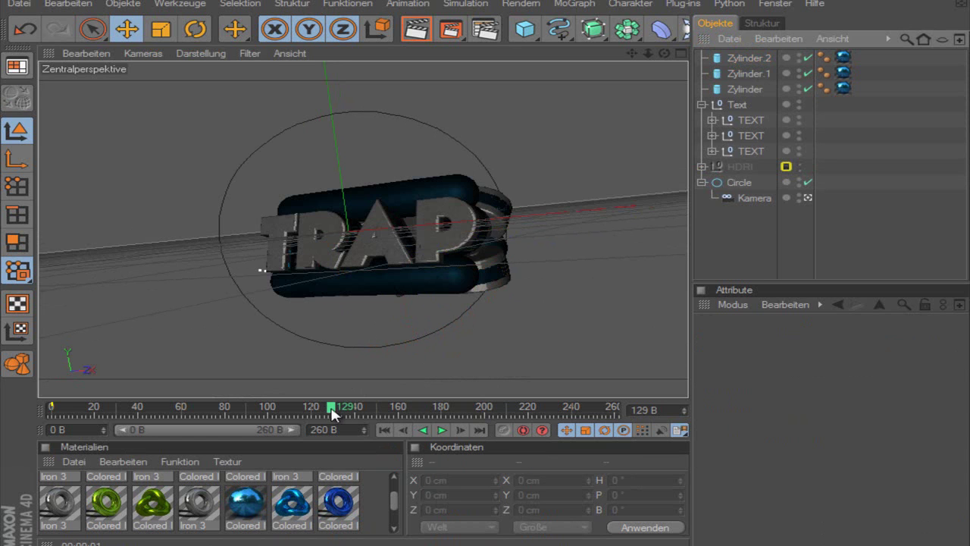
{"action": "left_click_drag", "start_coordinate": [331, 413], "coordinate": [762, 415]}
{"action": "left_click", "coordinate": [425, 28]}
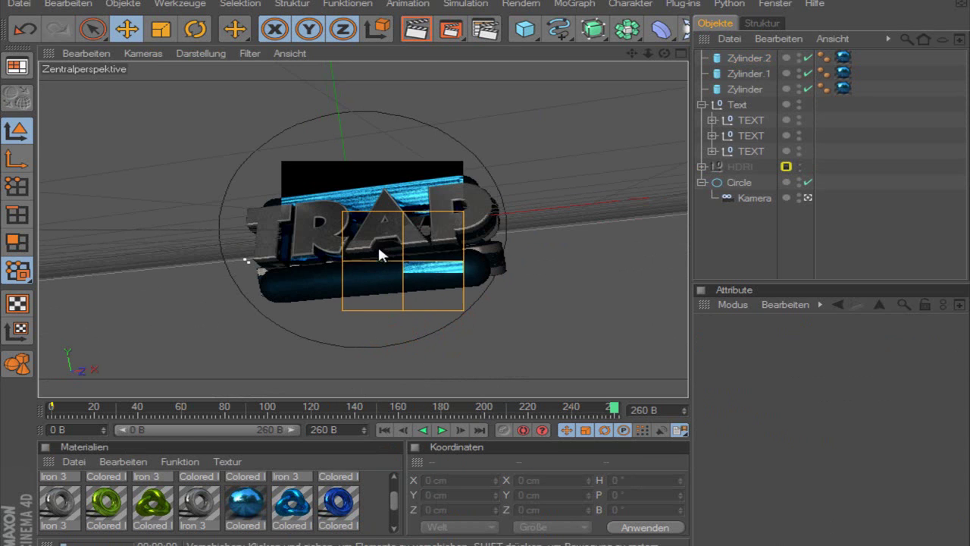
Scrub back toward frame 128 and parent the three capsules under the Text object.
{"action": "left_click", "coordinate": [582, 369]}
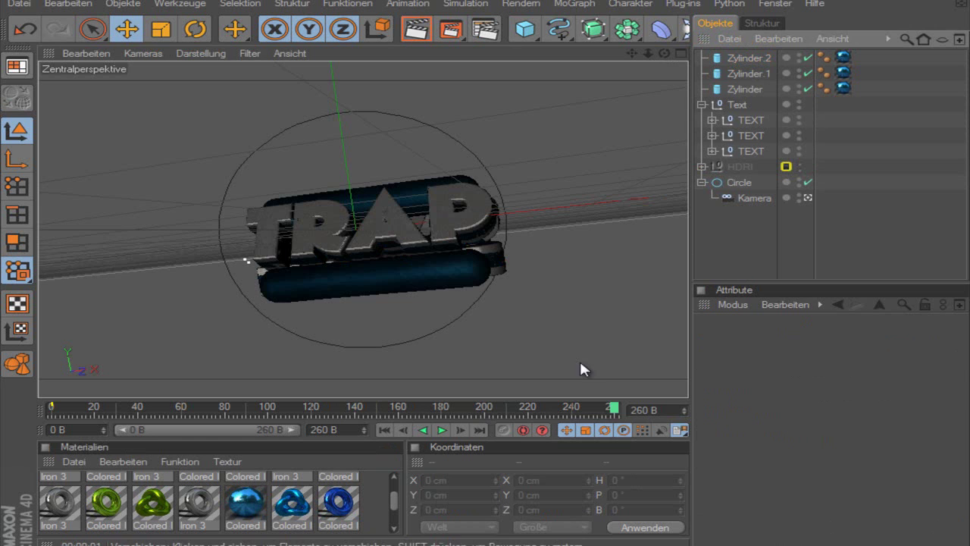
{"action": "mouse_move", "coordinate": [615, 415]}
{"action": "left_mouse_down"}
{"action": "mouse_move", "coordinate": [320, 411]}
{"action": "mouse_move", "coordinate": [349, 412]}
{"action": "left_mouse_up"}
{"action": "left_click_drag", "start_coordinate": [750, 47], "coordinate": [745, 116]}
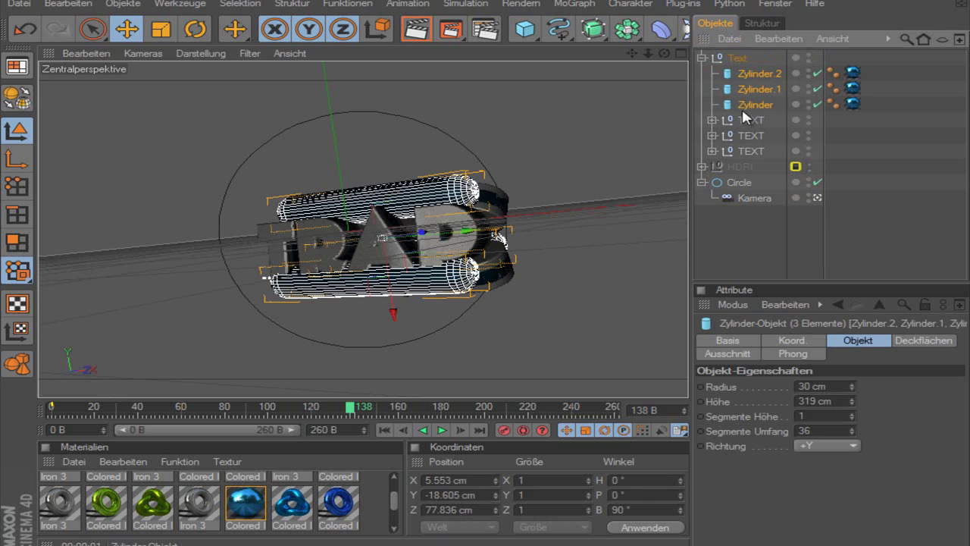
{"action": "left_click", "coordinate": [739, 256]}
{"action": "mouse_move", "coordinate": [349, 412]}
{"action": "left_mouse_down"}
{"action": "mouse_move", "coordinate": [169, 407]}
{"action": "mouse_move", "coordinate": [307, 417]}
{"action": "mouse_move", "coordinate": [517, 399]}
{"action": "mouse_move", "coordinate": [614, 407]}
{"action": "mouse_move", "coordinate": [116, 418]}
{"action": "mouse_move", "coordinate": [203, 429]}
{"action": "left_mouse_up"}
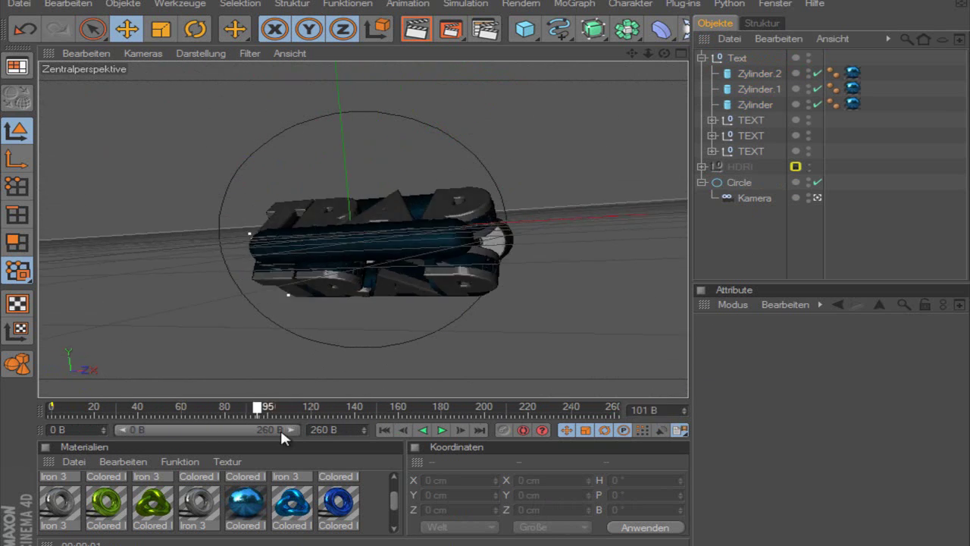
{"action": "mouse_move", "coordinate": [204, 429]}
{"action": "left_mouse_down"}
{"action": "mouse_move", "coordinate": [321, 439]}
{"action": "mouse_move", "coordinate": [398, 419]}
{"action": "left_mouse_up"}
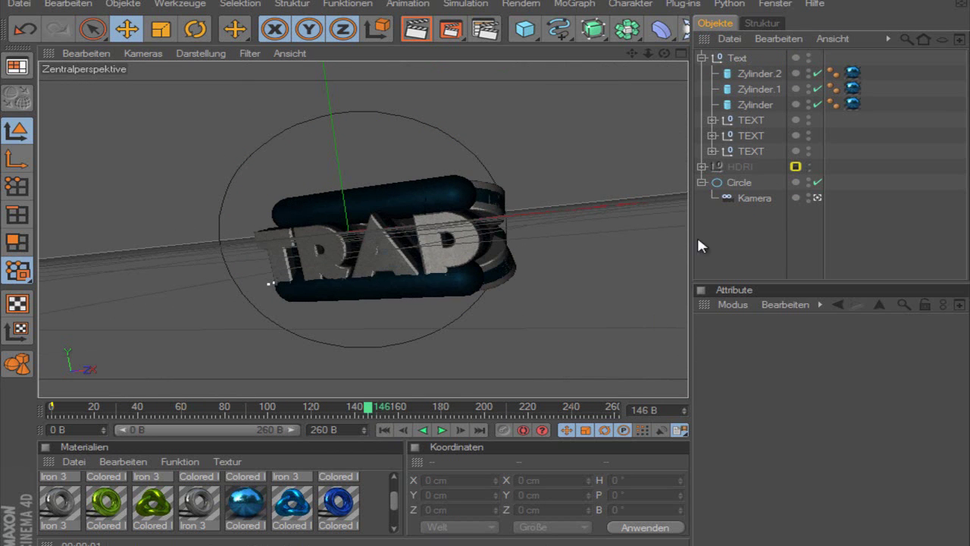